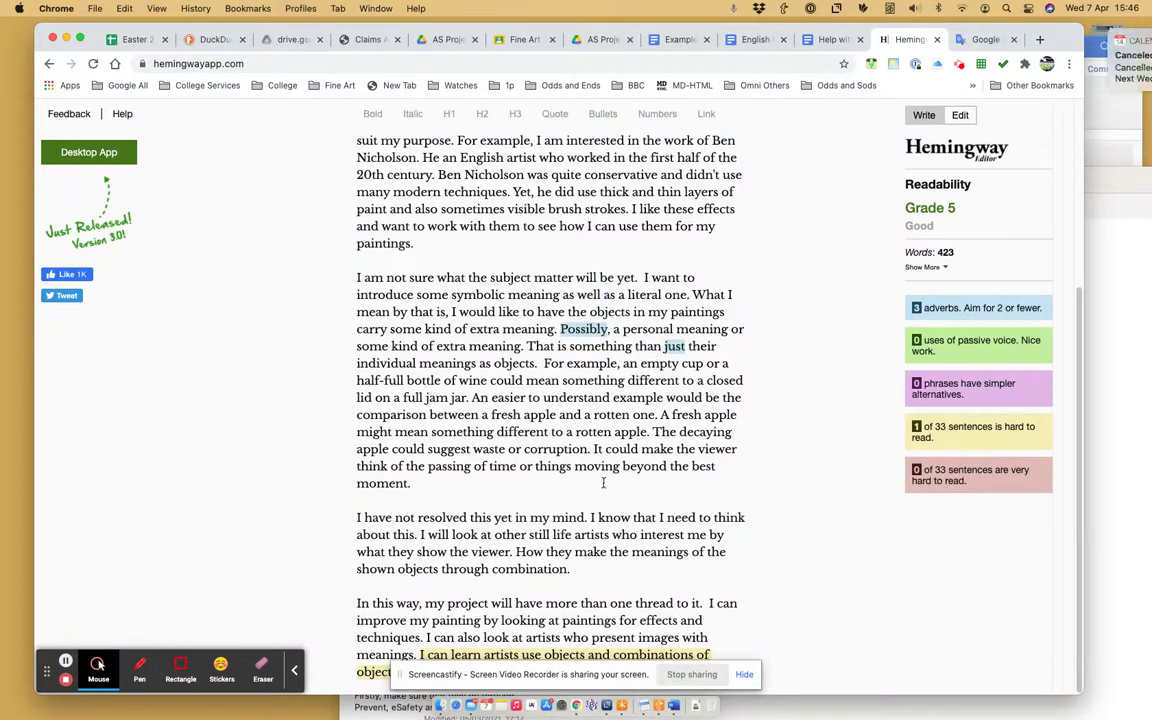
Look over the first entry in Hemingway Editor and the matching 7 April 2021 entry in the Example AS Statments document.
scroll(360, 614, up, 5)
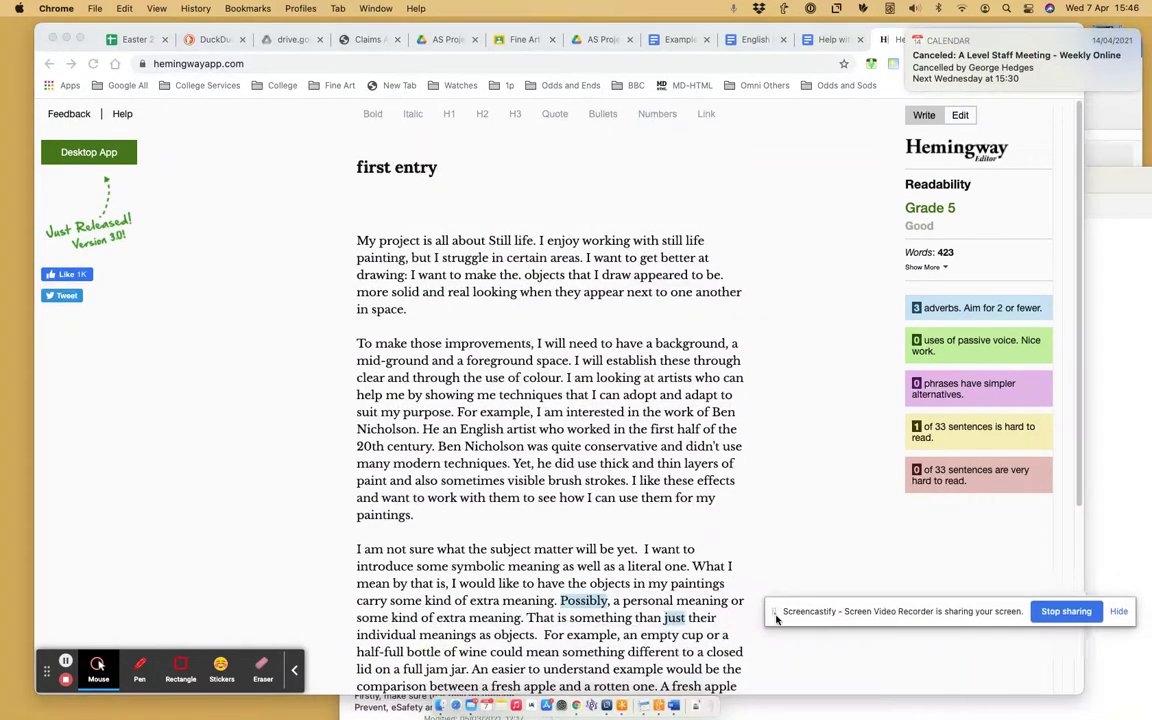
scroll(645, 593, down, 5)
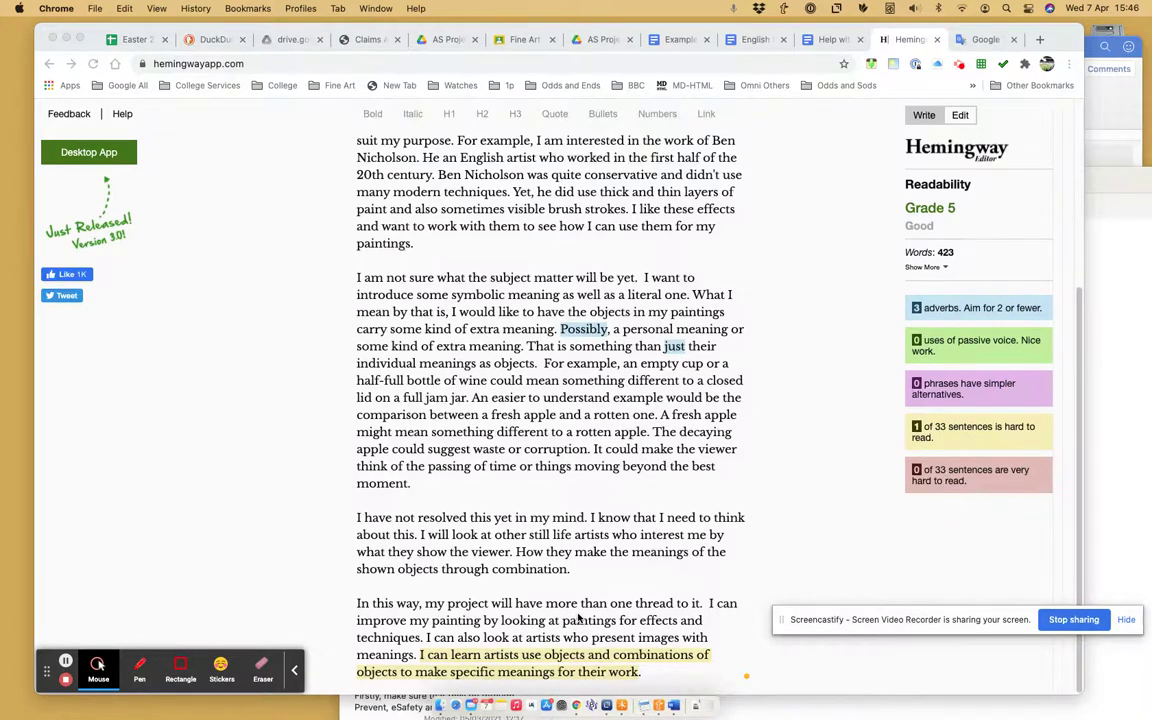
scroll(578, 619, up, 5)
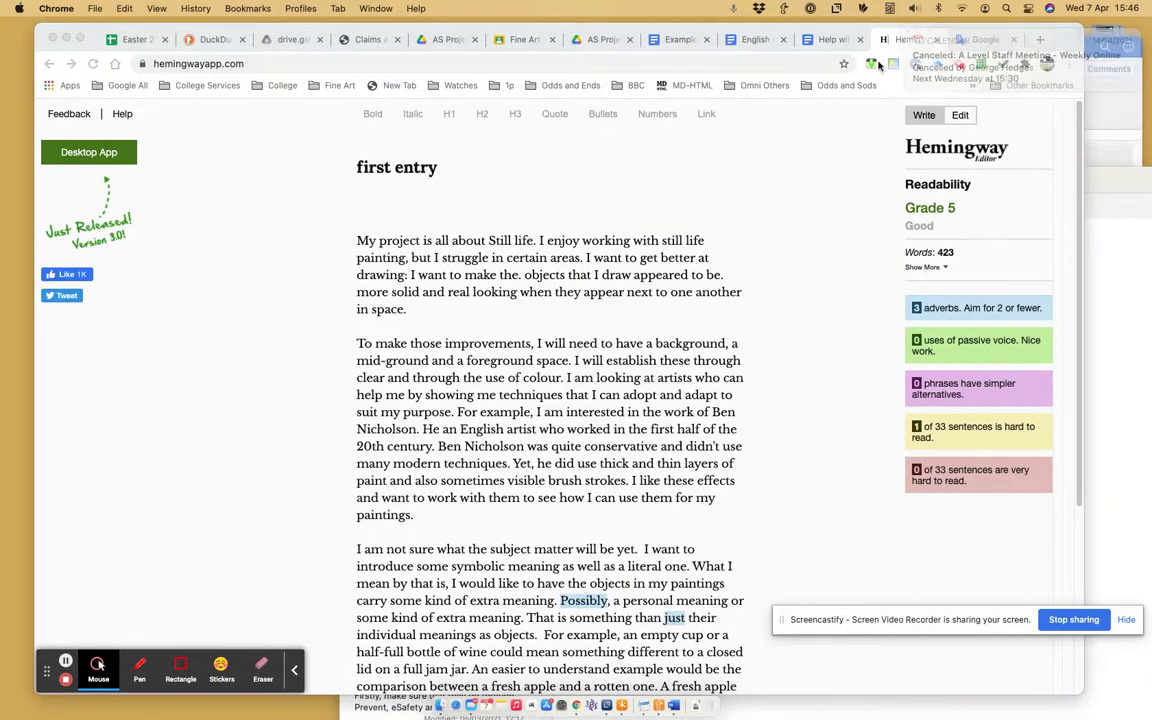
click(684, 44)
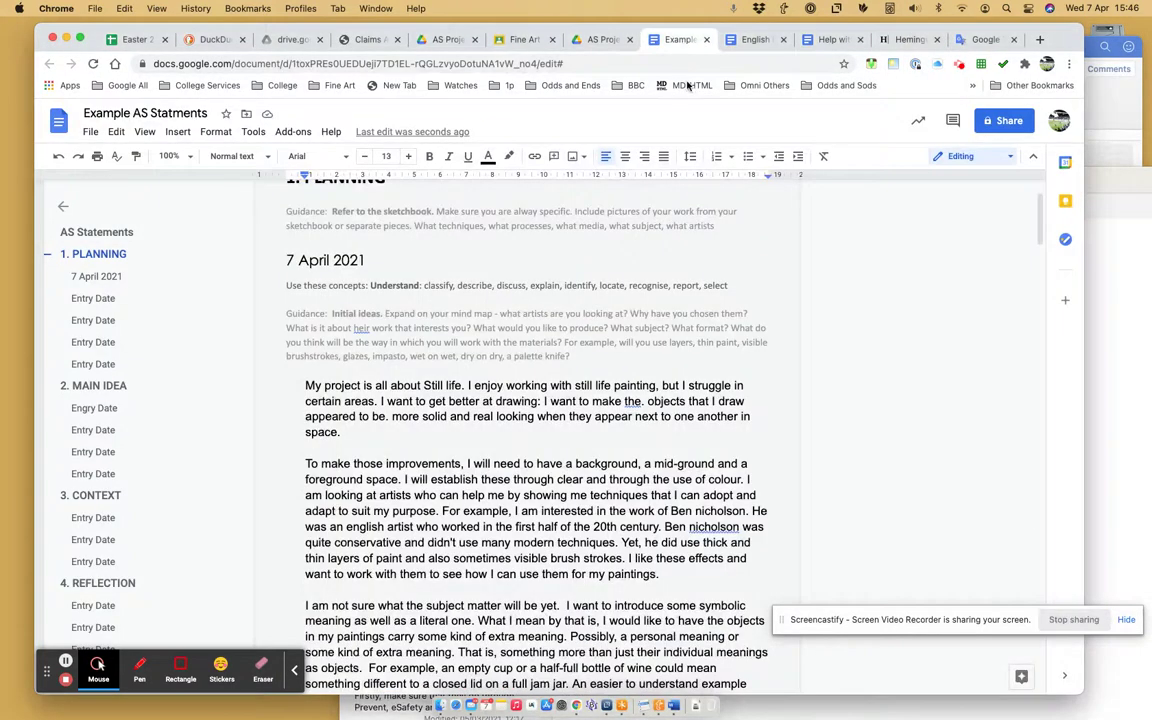
scroll(576, 262, up, 2)
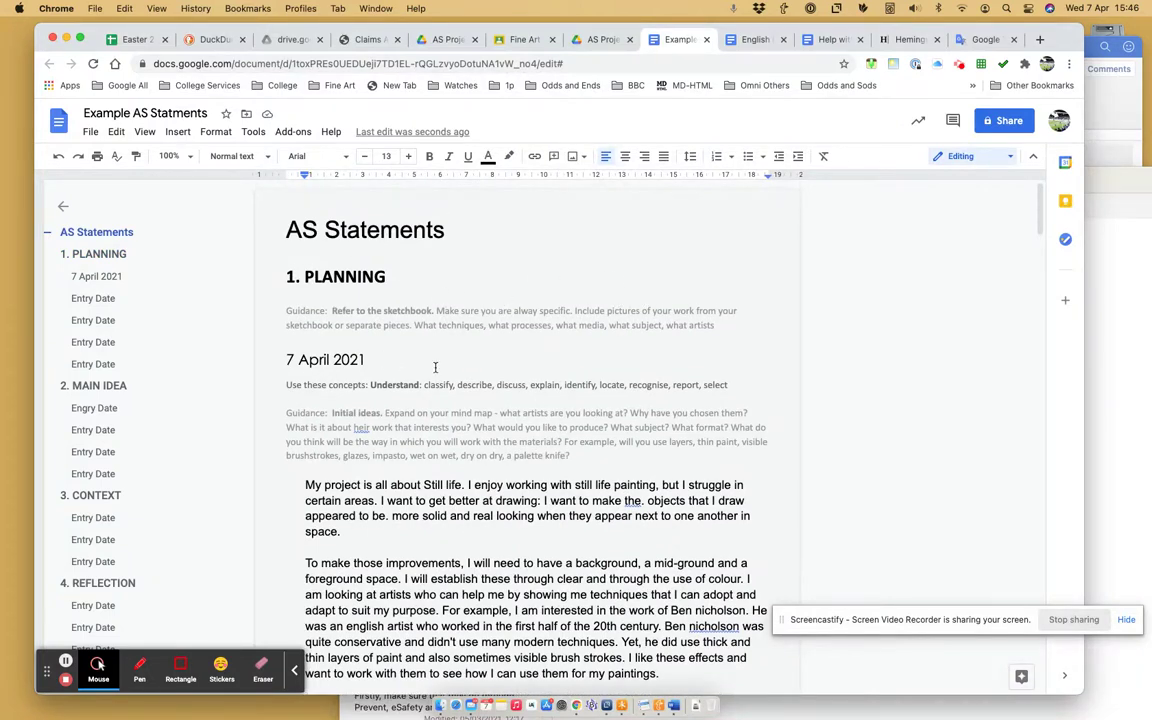
scroll(436, 366, down, 2)
scroll(511, 384, down, 5)
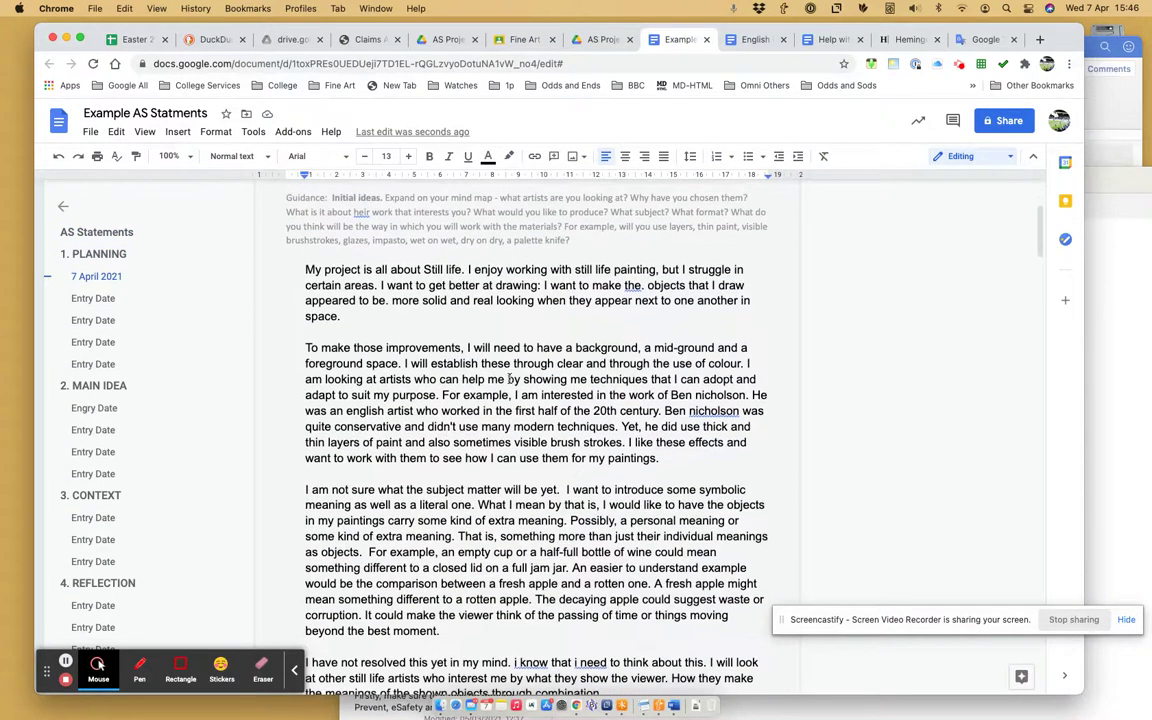
scroll(510, 376, down, 2)
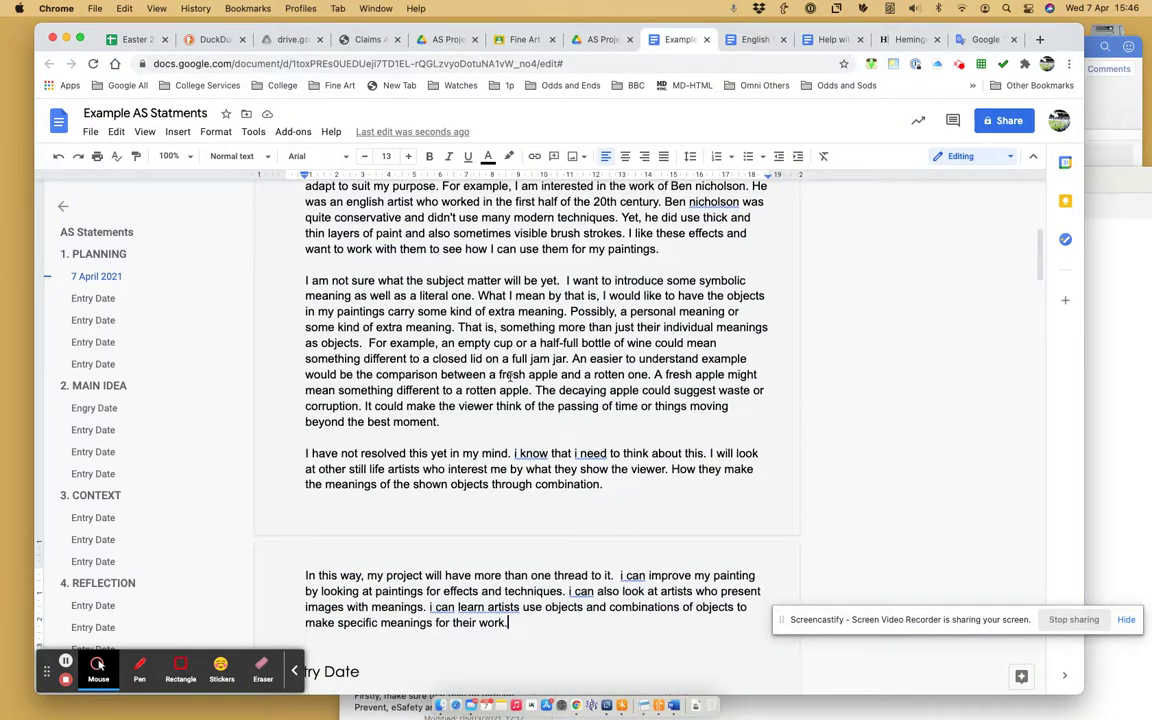
scroll(510, 376, down, 2)
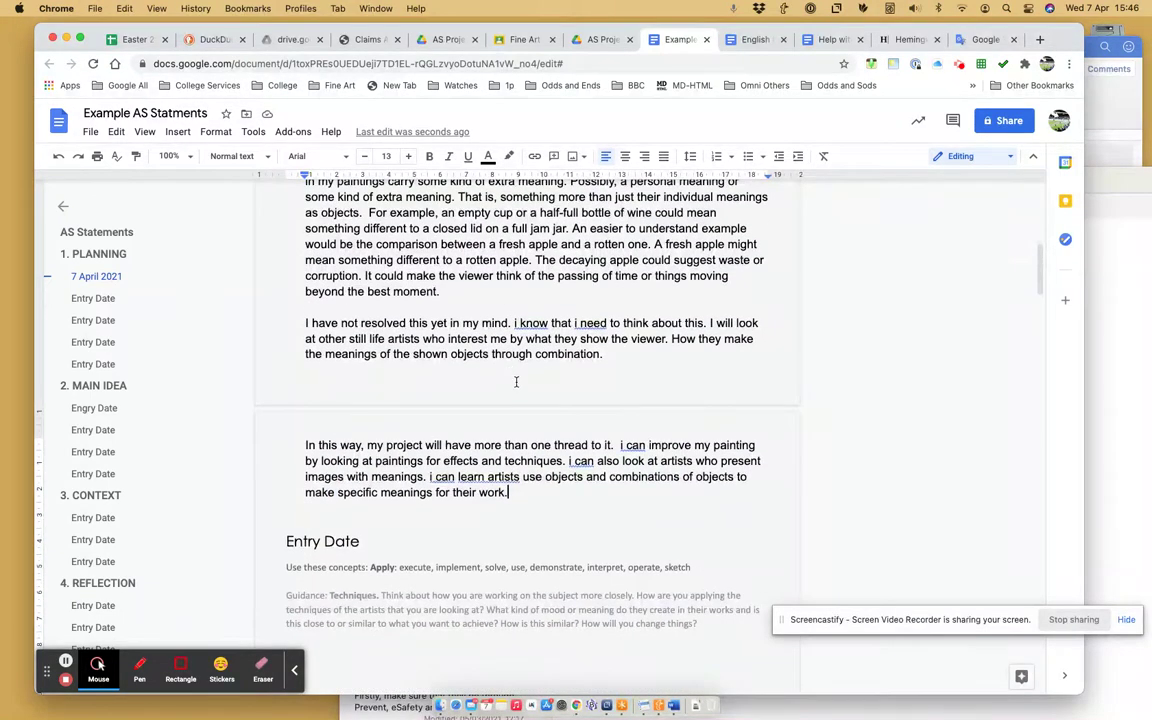
scroll(517, 375, up, 5)
scroll(515, 379, up, 1)
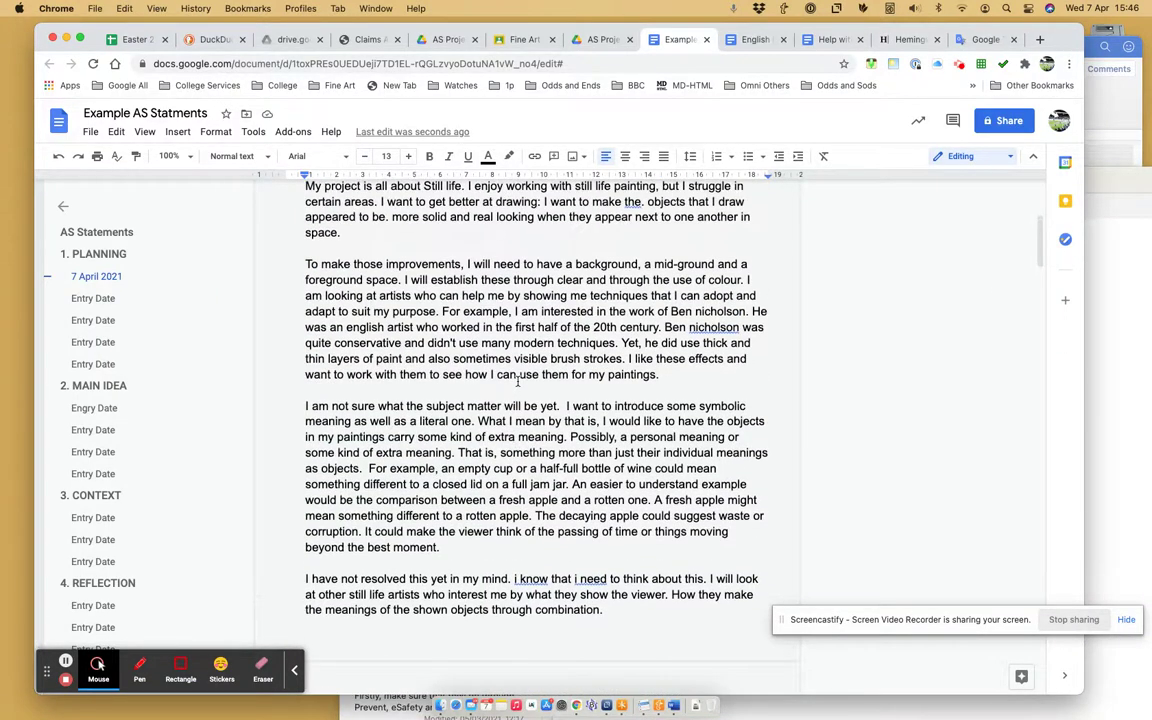
Check the 7 April 2021 entry for missing capitals, marking the words "nicholson" and "english" and the standalone "i".
double_click(706, 311)
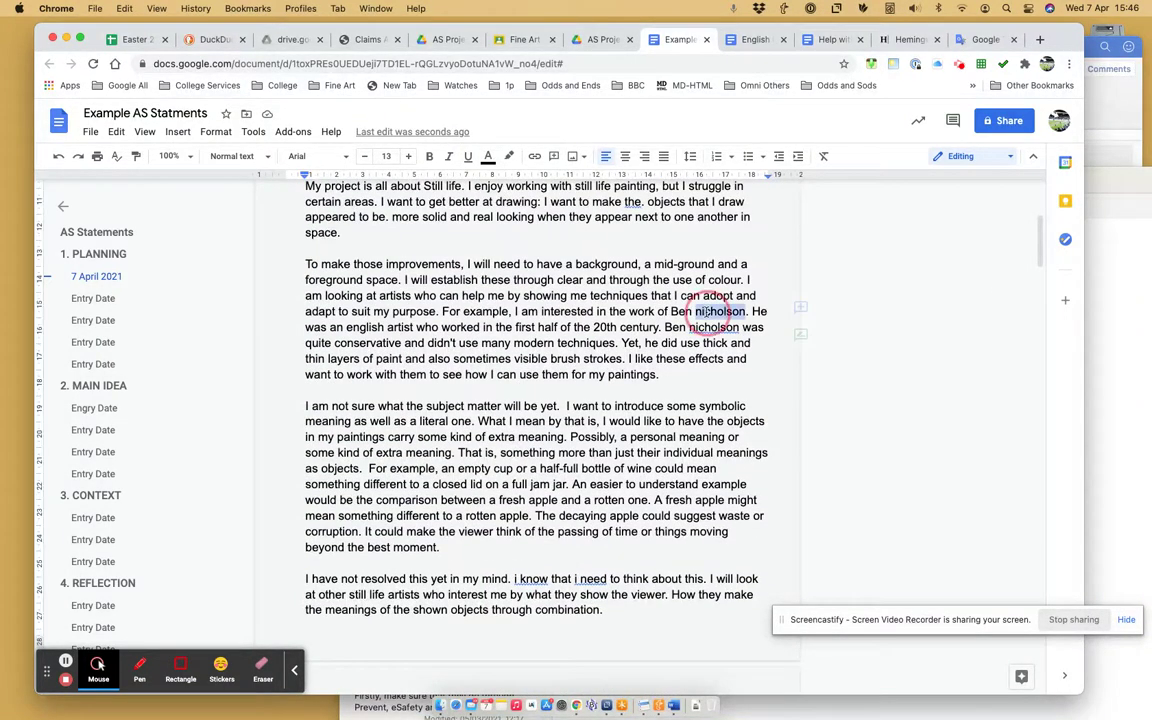
click(688, 358)
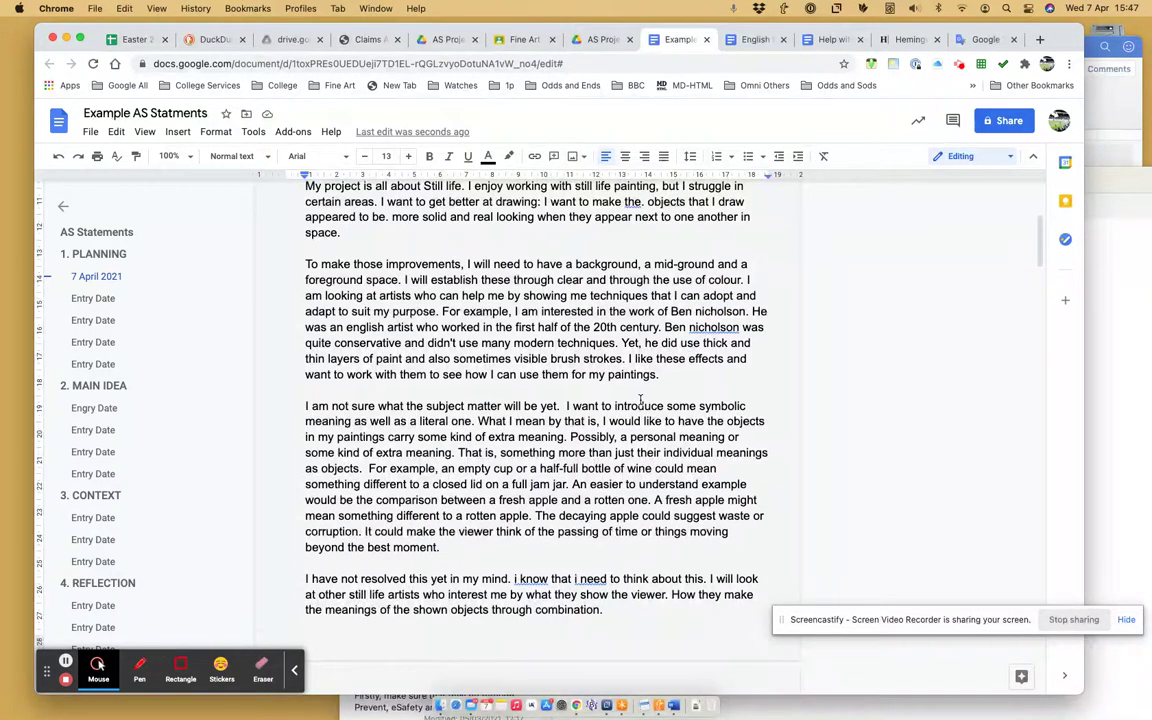
scroll(641, 400, down, 1)
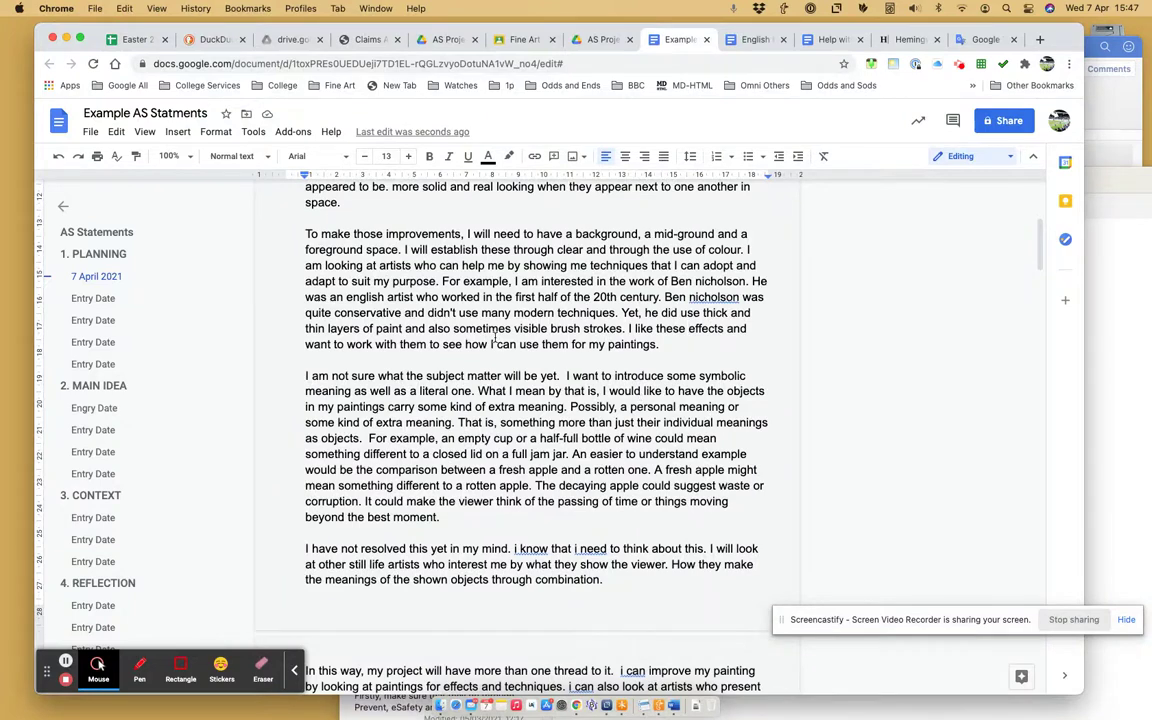
double_click(366, 297)
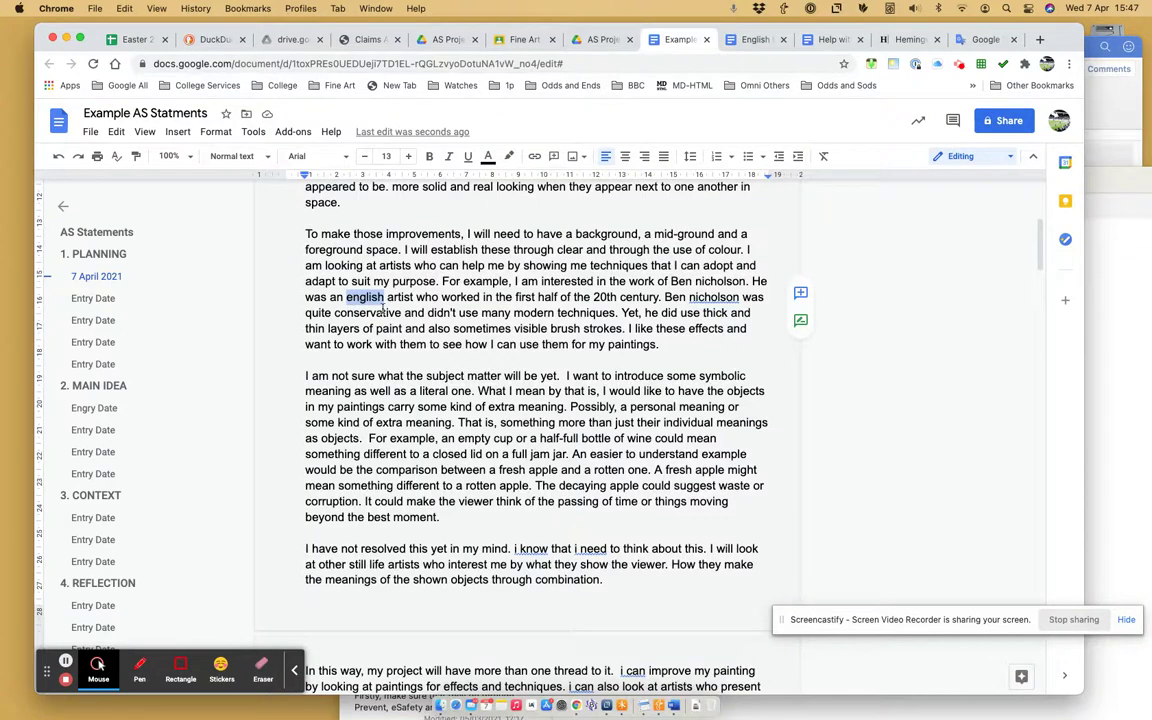
scroll(505, 432, down, 3)
scroll(505, 432, down, 2)
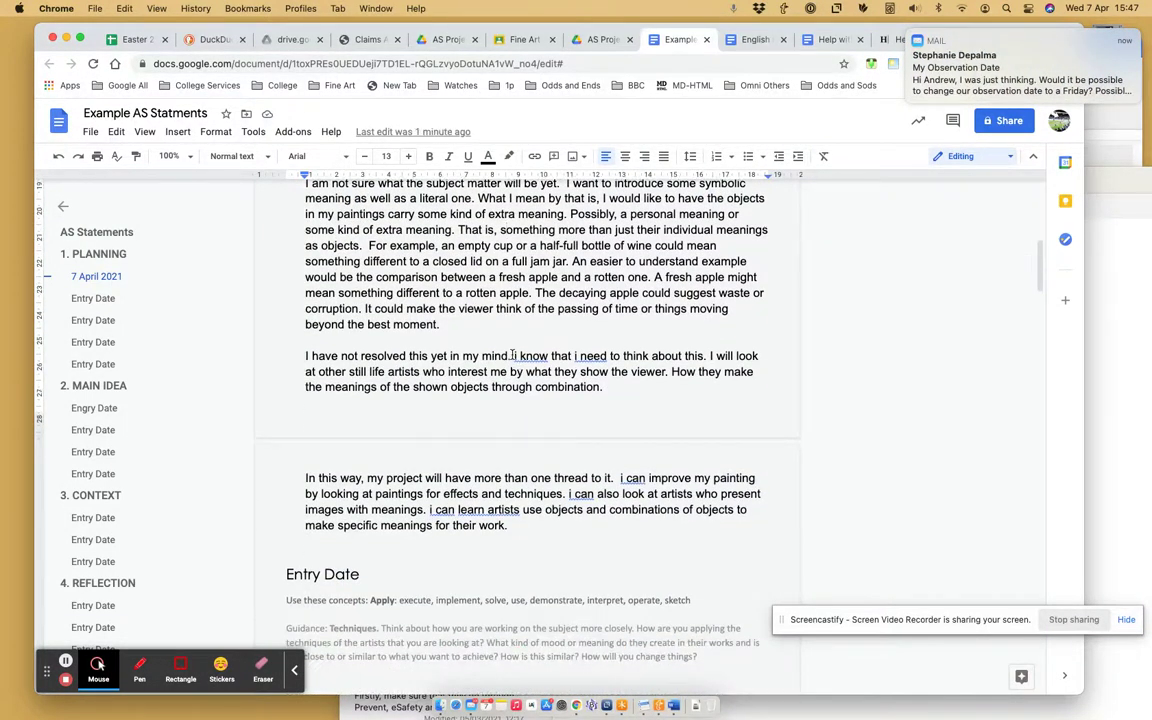
click(512, 356)
click(528, 372)
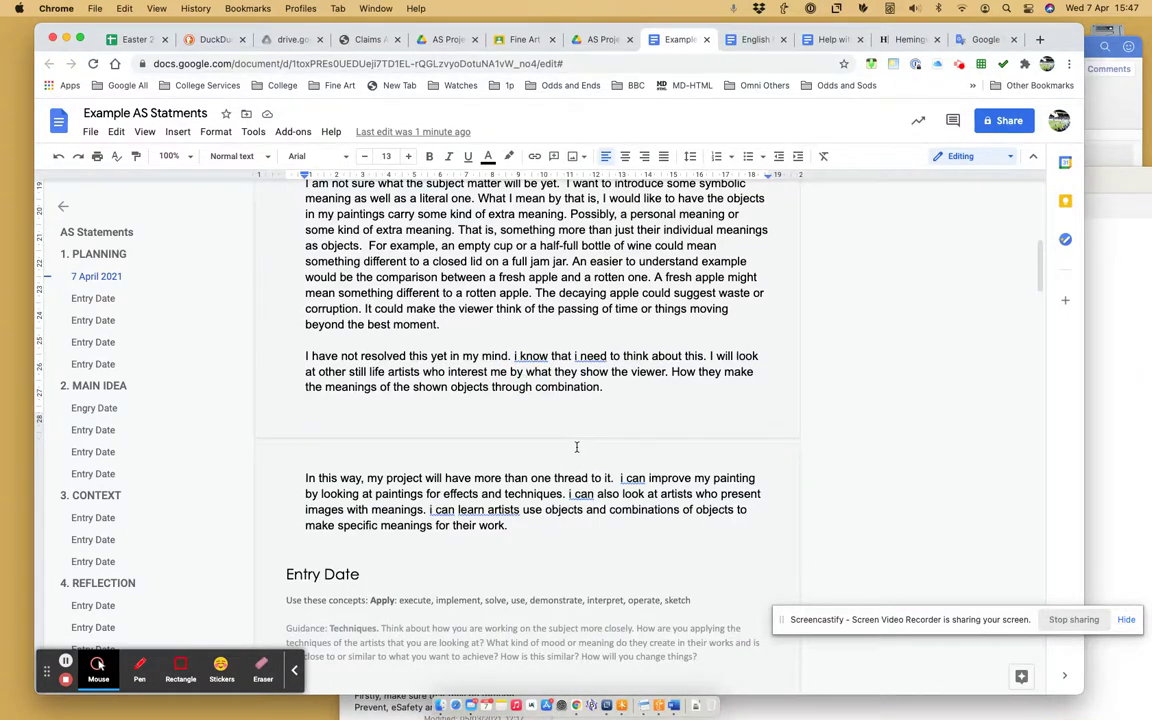
scroll(576, 447, up, 5)
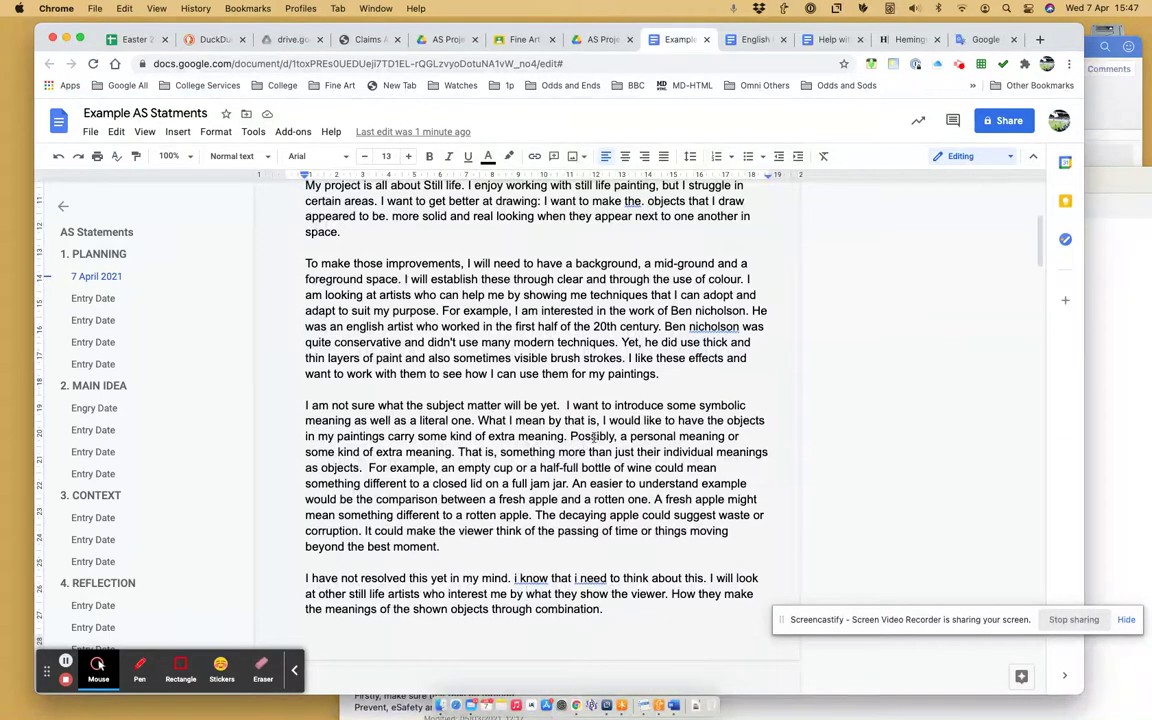
Copy the word "nicholson" from the second paragraph and open Find and replace, placed clear of the text.
double_click(718, 311)
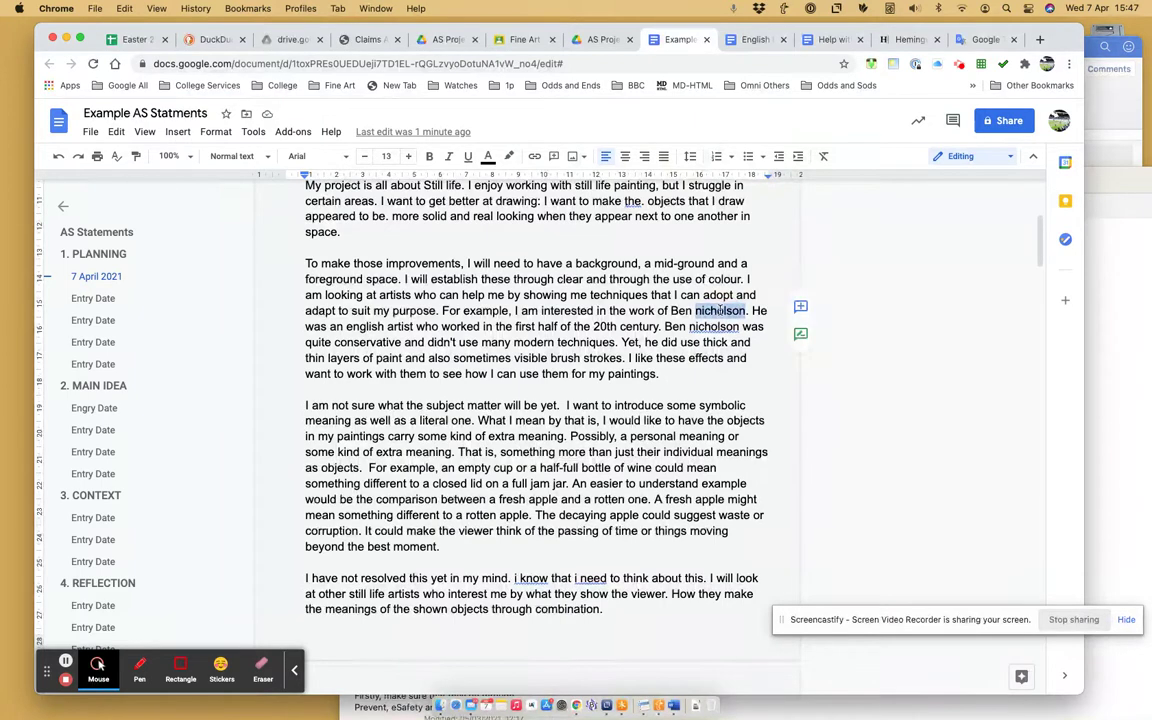
click(116, 131)
click(153, 232)
click(668, 311)
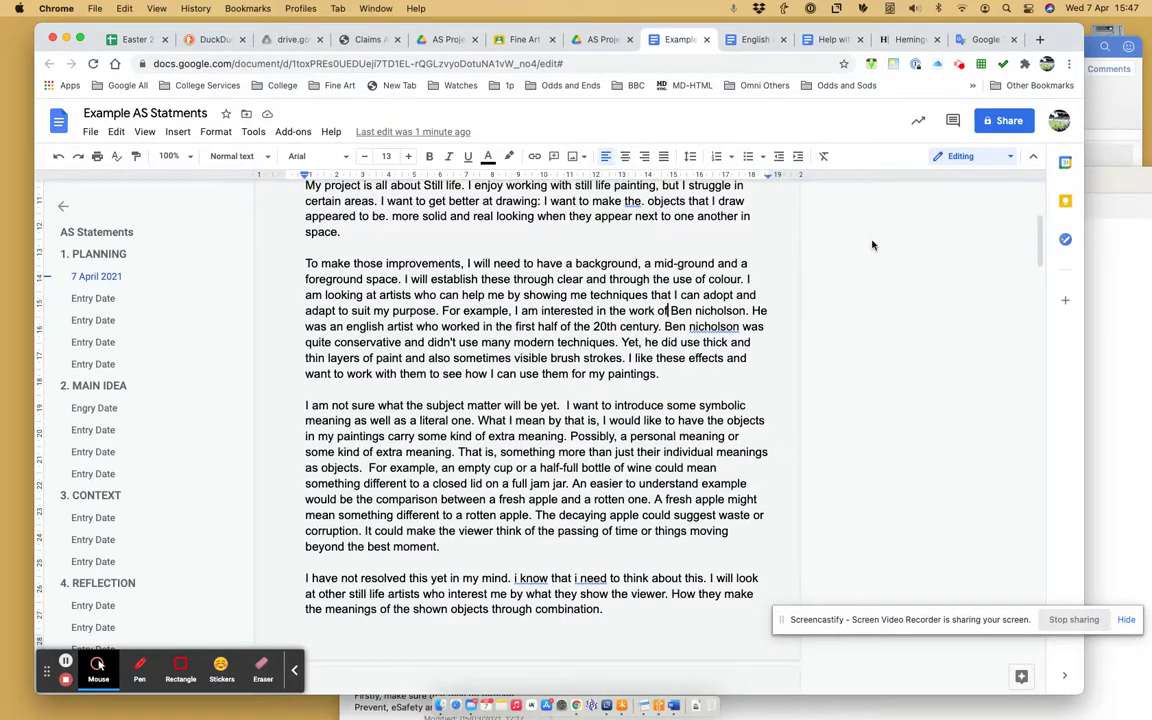
key(super+f)
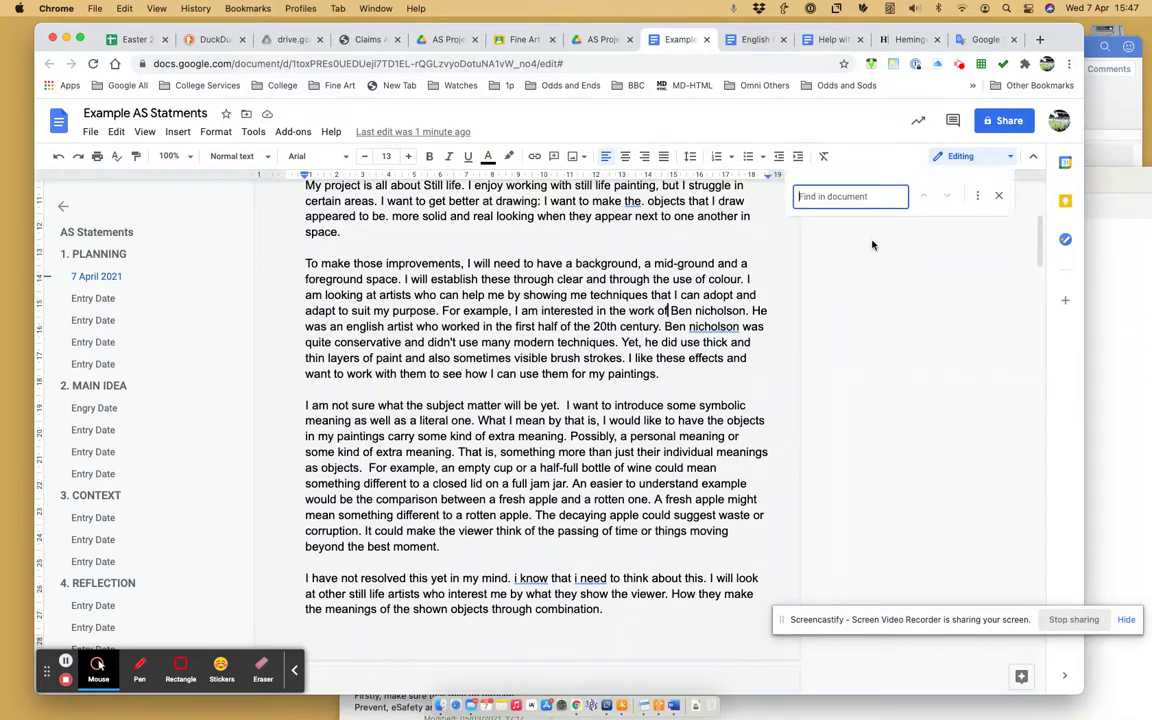
click(977, 198)
drag(614, 295, 955, 253)
Replace every "nicholson" with "Nicholson" in the document, with case matching turned on.
text(nicholson)
click(848, 327)
text(nicholson)
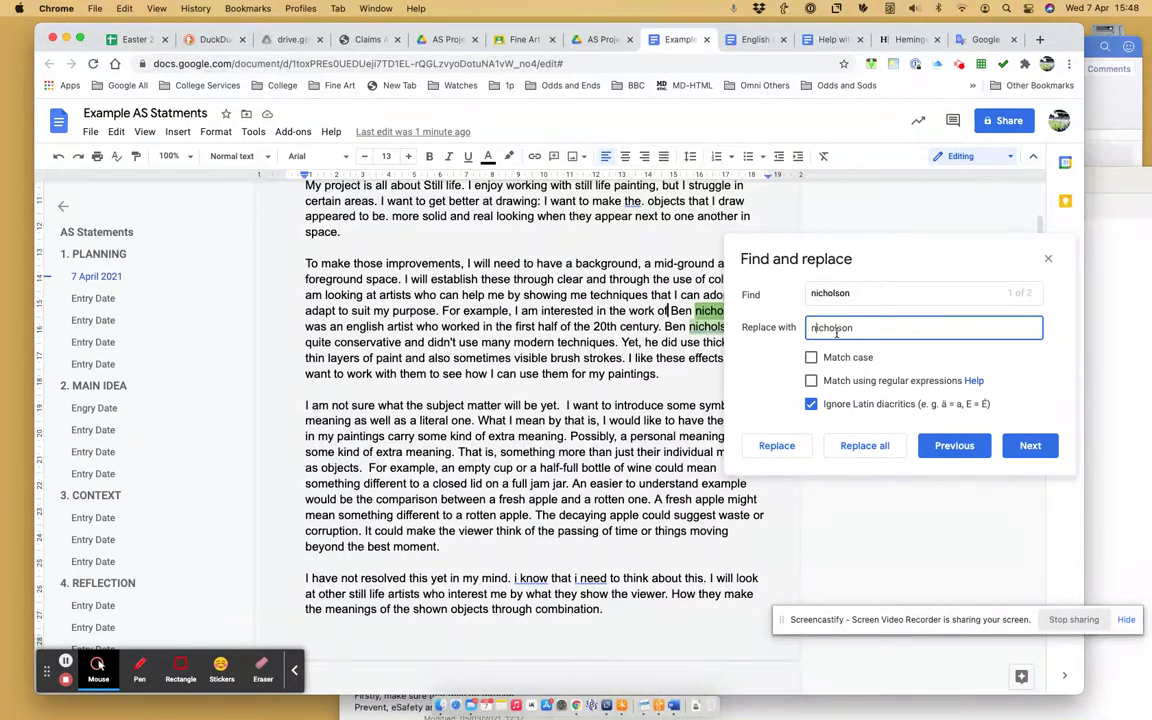
key(BackSpace)
text(N)
click(811, 357)
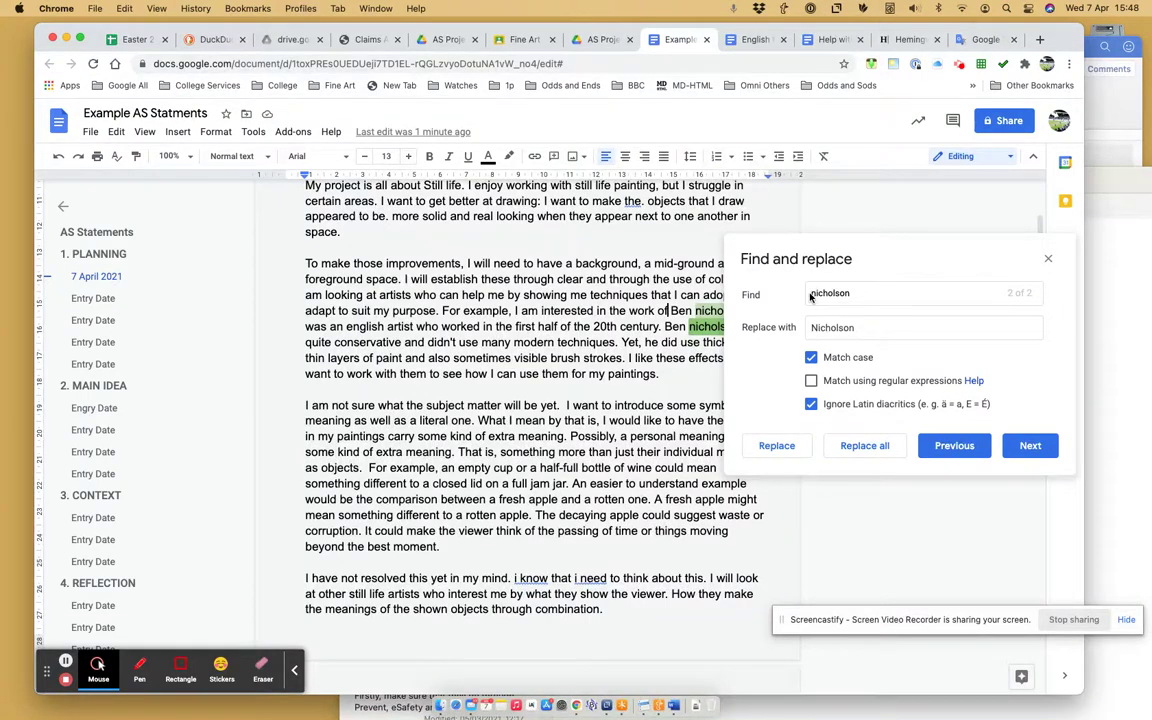
click(864, 447)
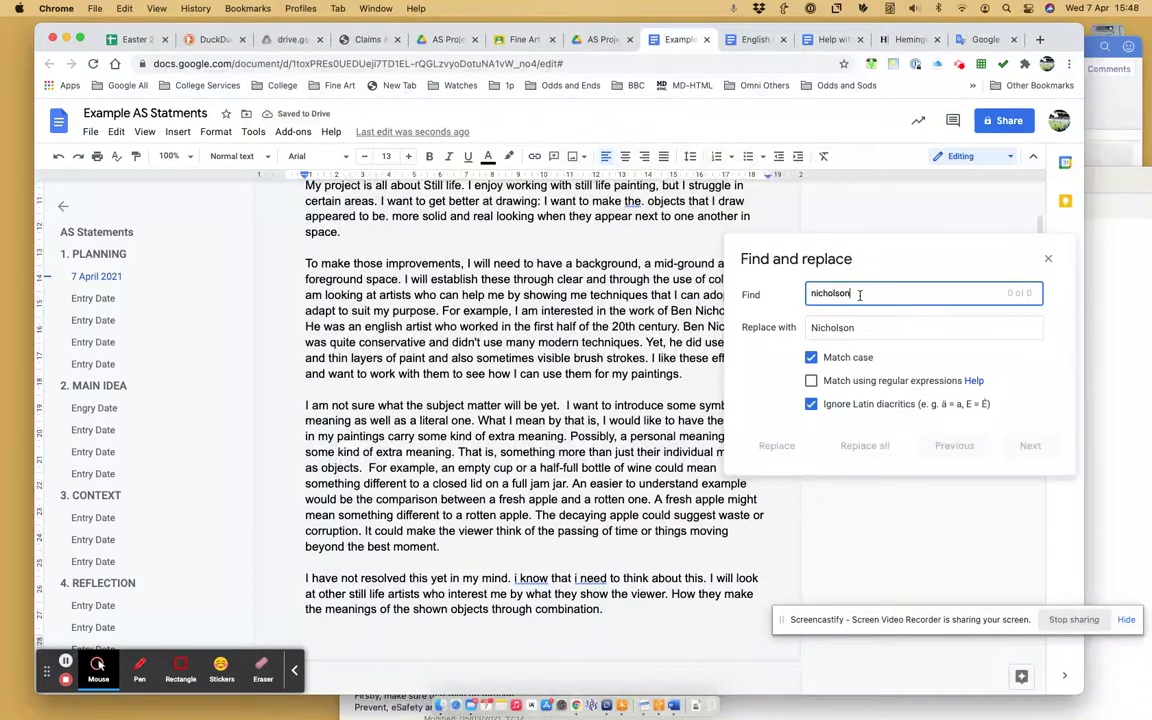
Replace every lowercase "english" with "English" throughout the document.
drag(853, 293, 795, 297)
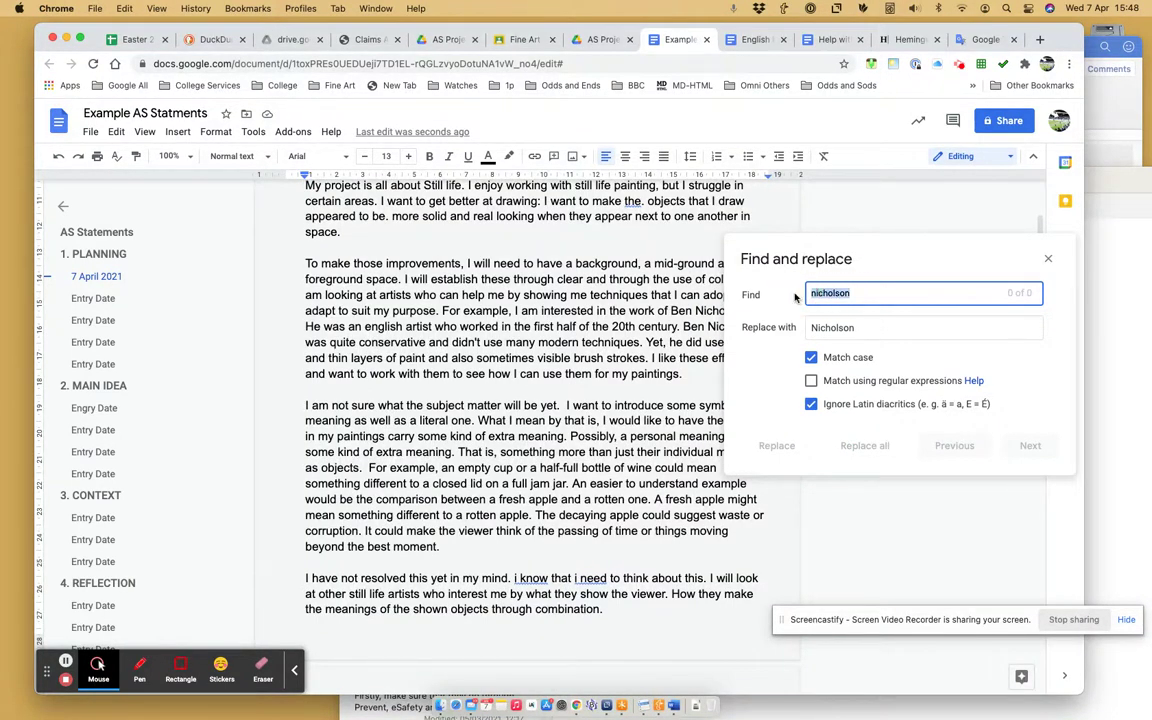
text(english)
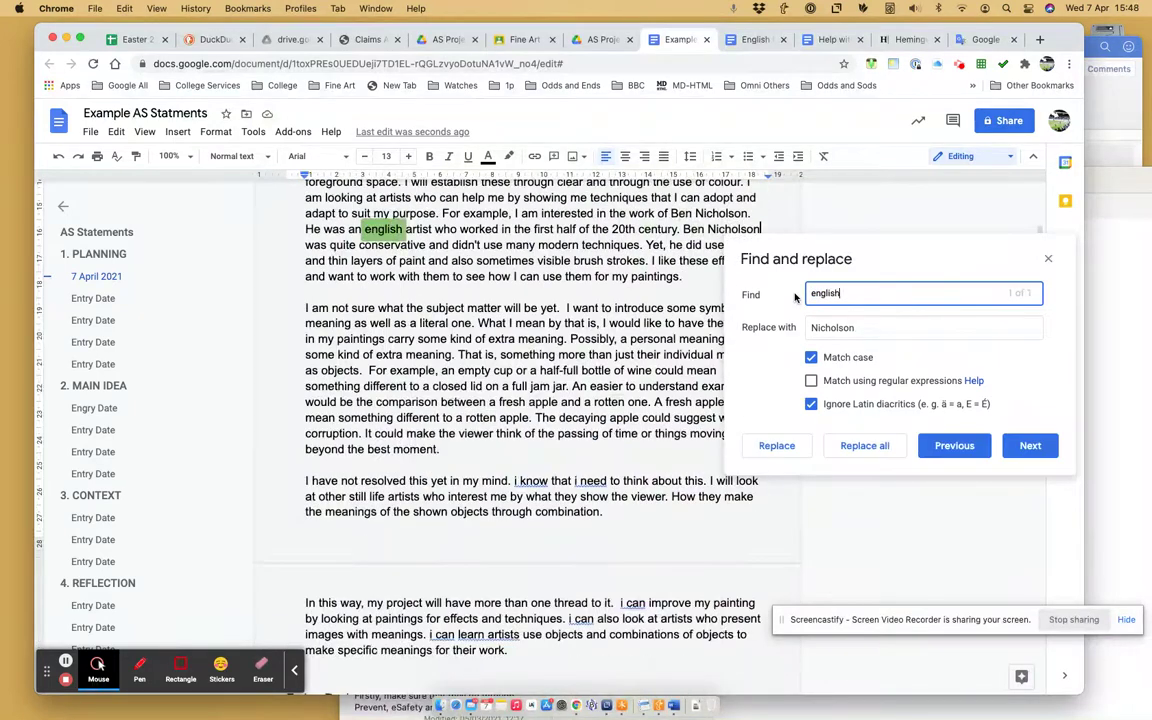
double_click(825, 327)
text(English)
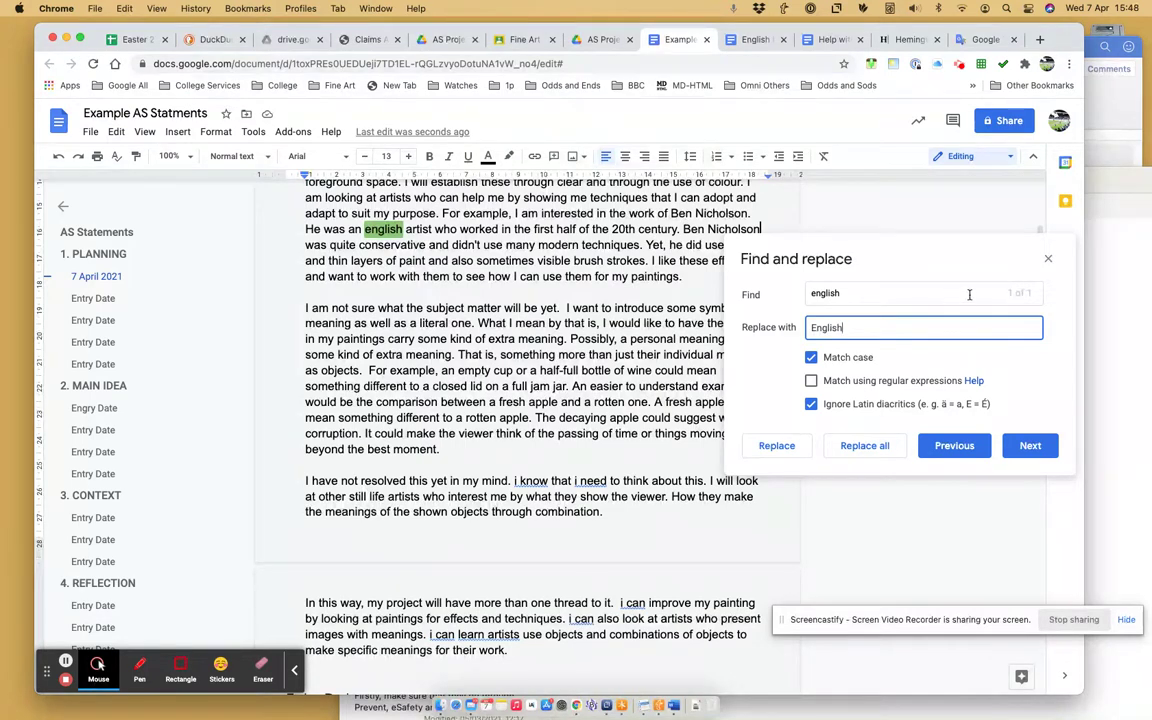
click(864, 445)
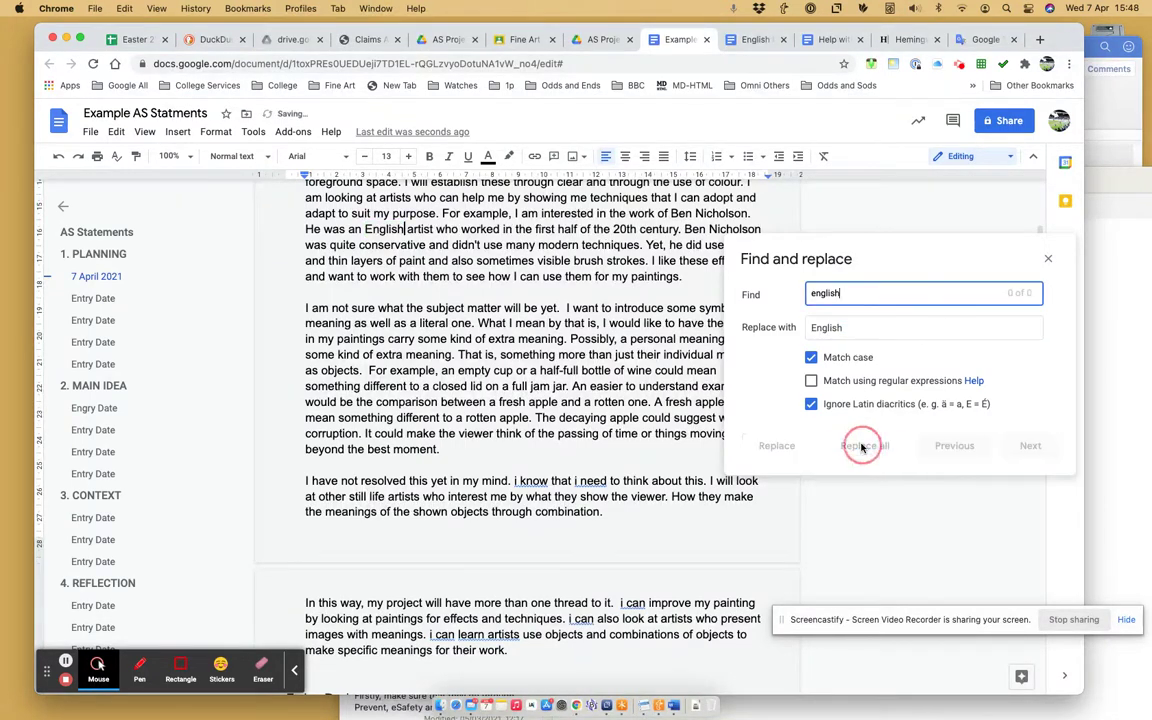
Replace every standalone lowercase "i", searched with a space on each side, with " I " and close Find and replace.
double_click(825, 292)
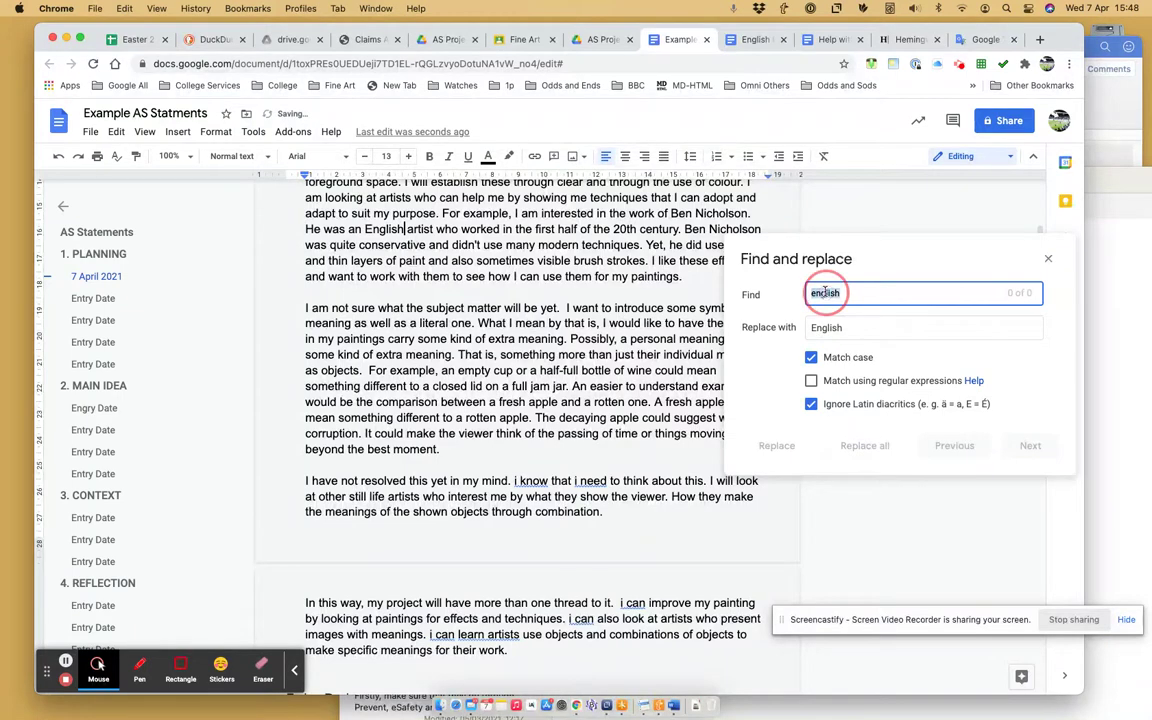
key(BackSpace)
double_click(828, 327)
key(BackSpace)
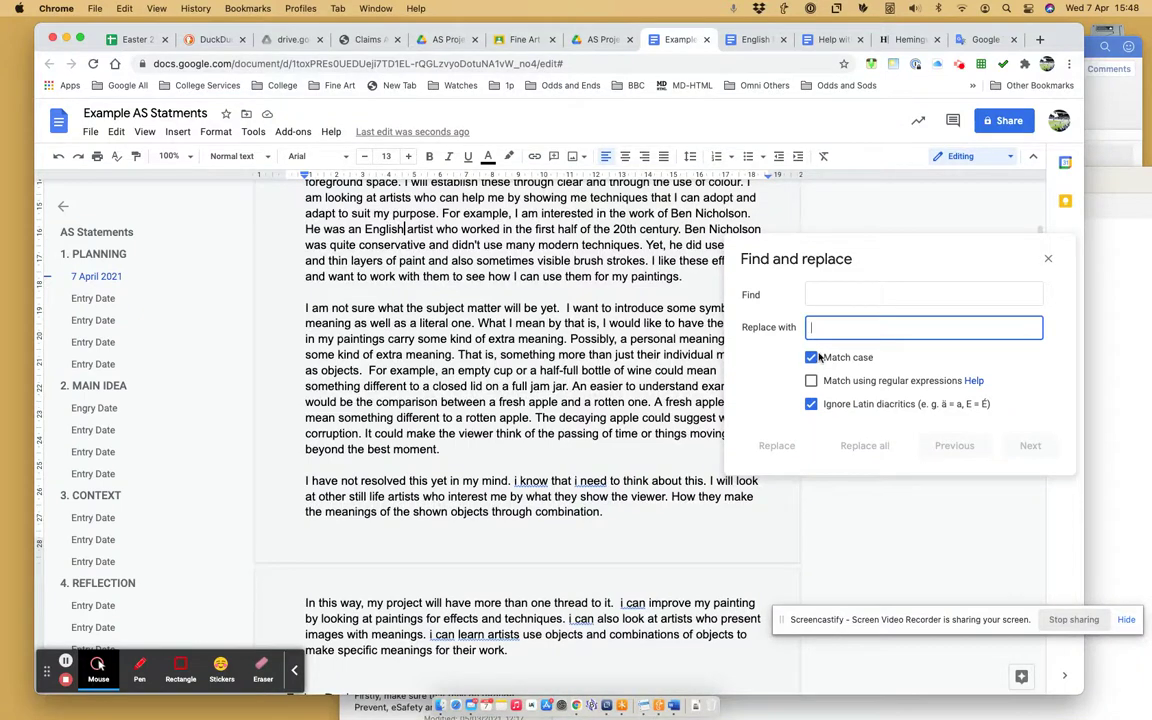
click(818, 295)
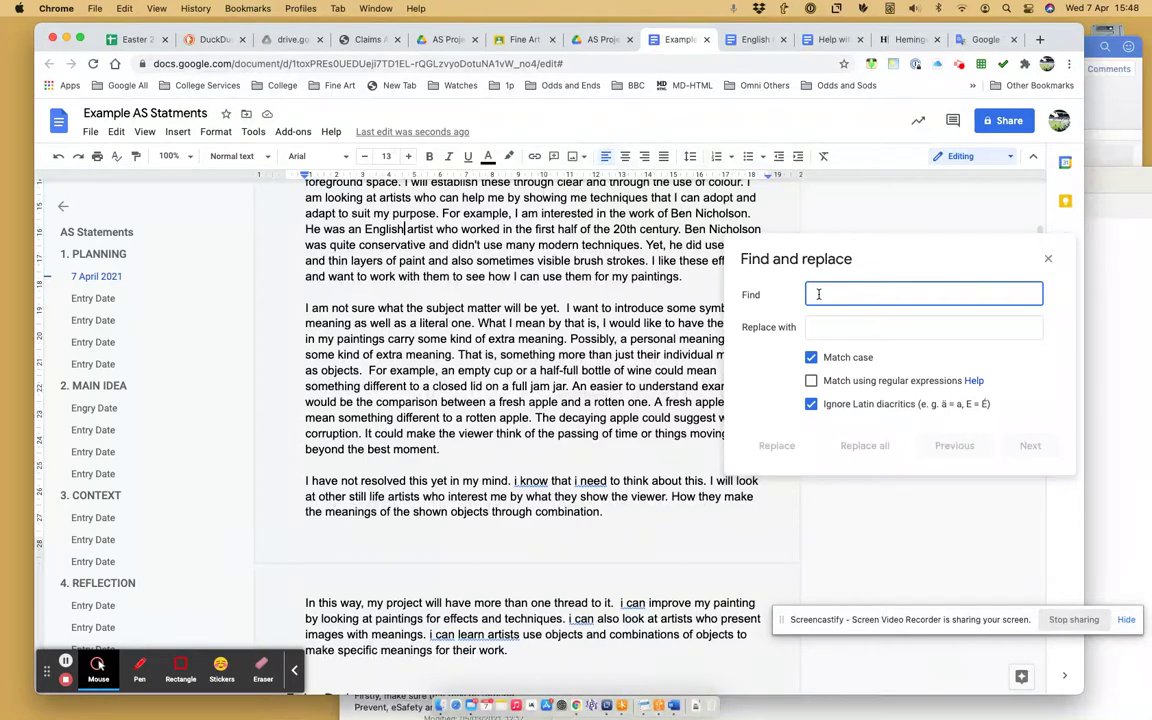
text(i)
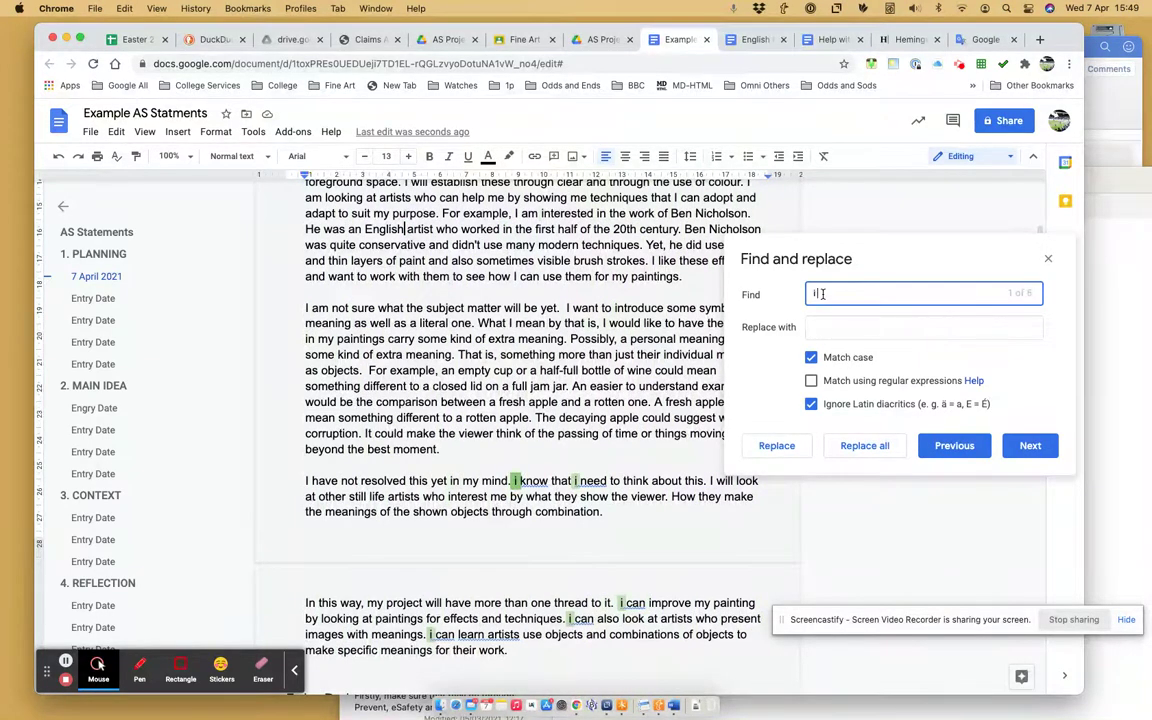
click(823, 327)
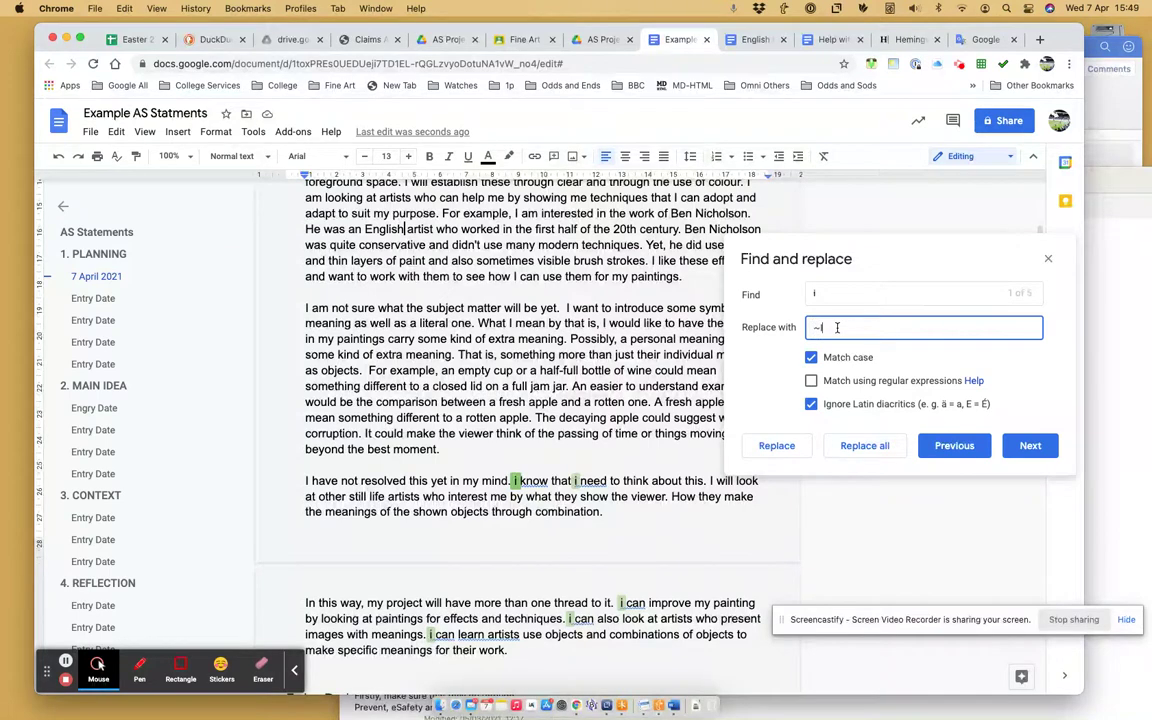
click(826, 328)
text(I)
click(884, 447)
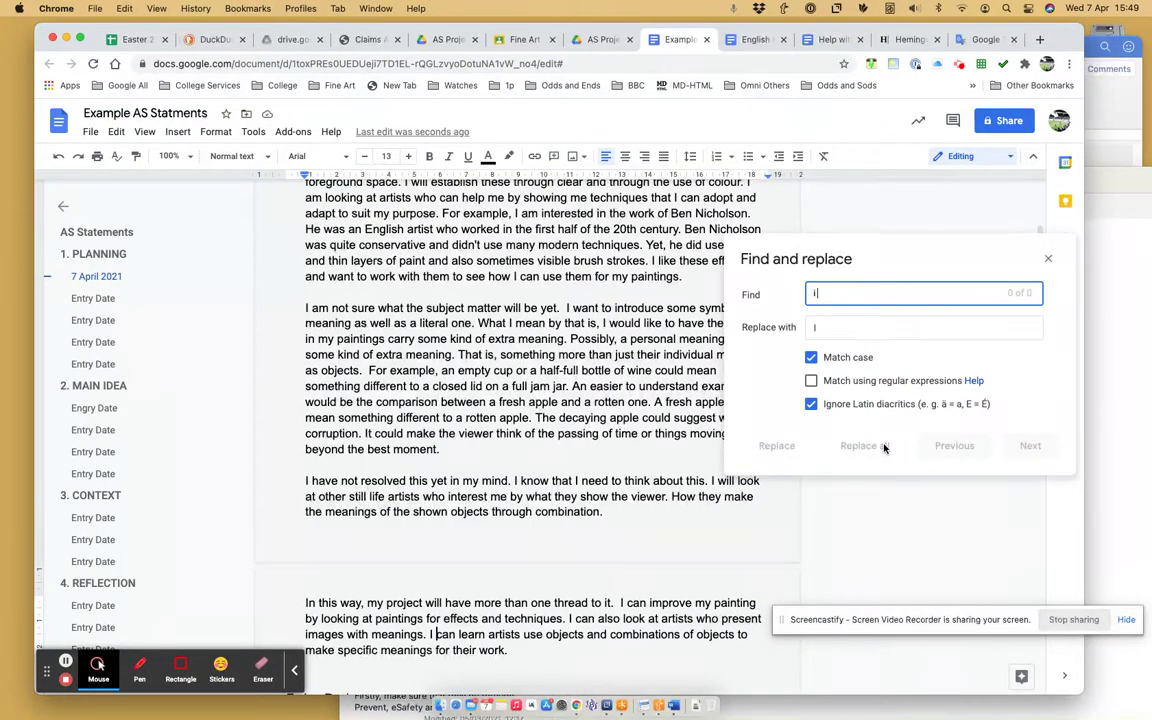
click(1048, 262)
click(617, 290)
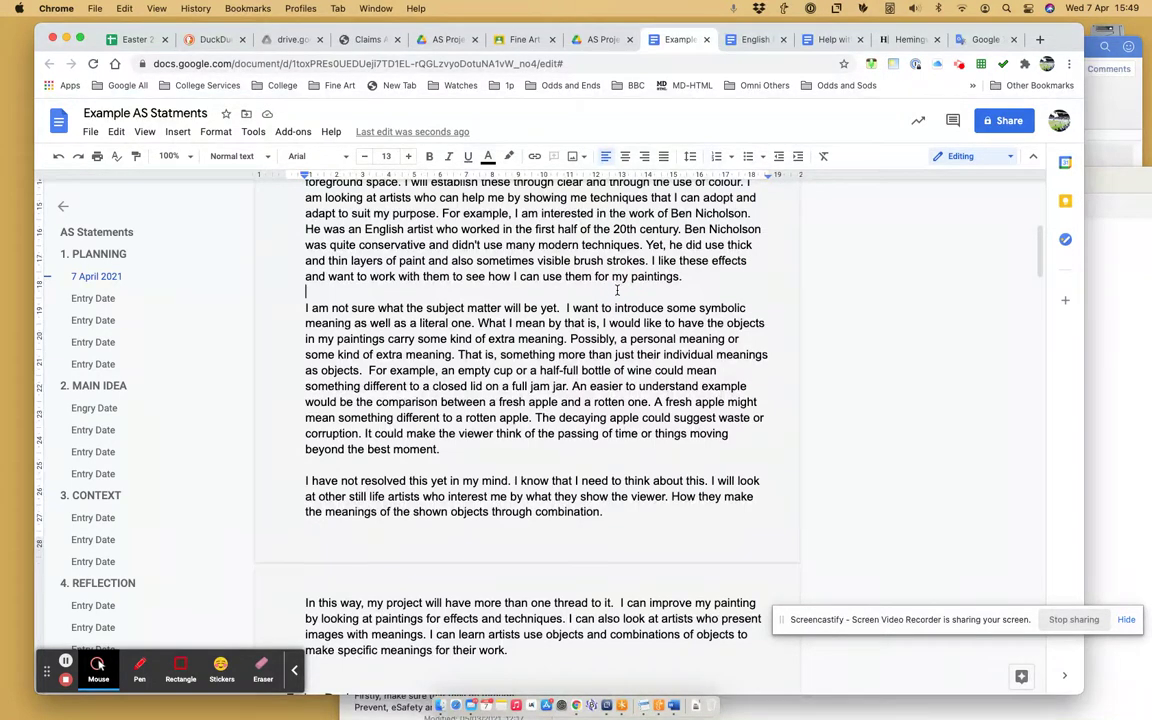
Reopen Find and replace and move it clear of the text to review its replacement text and case matching.
click(117, 132)
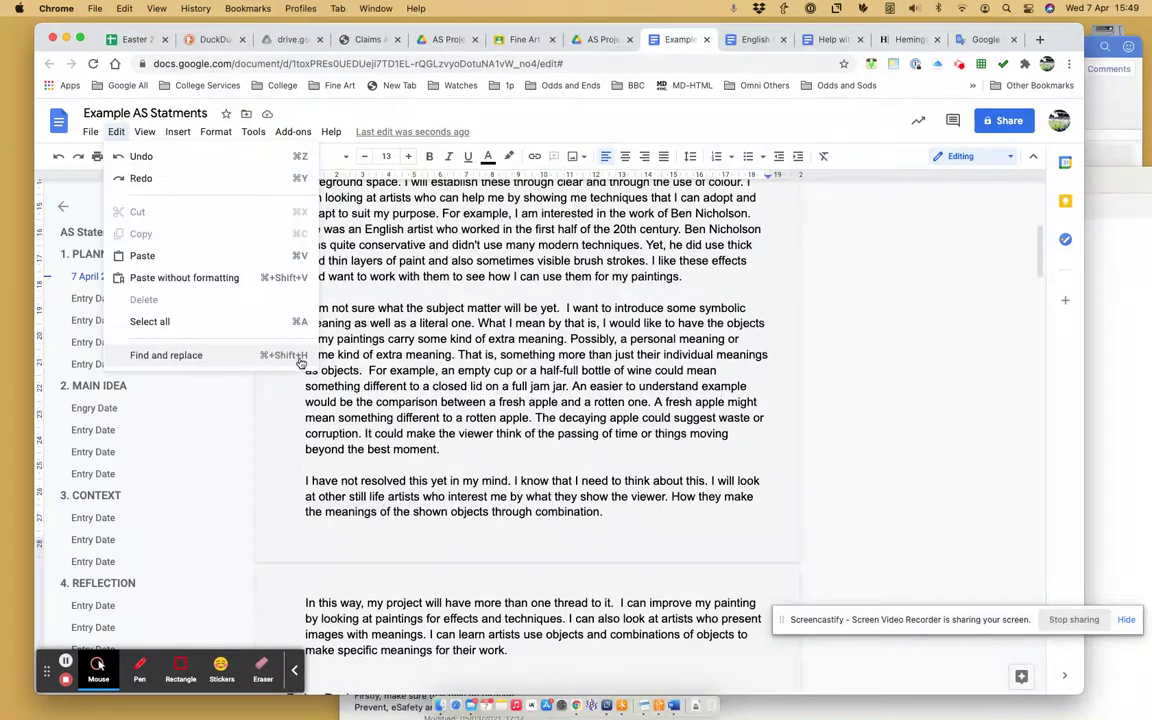
click(613, 291)
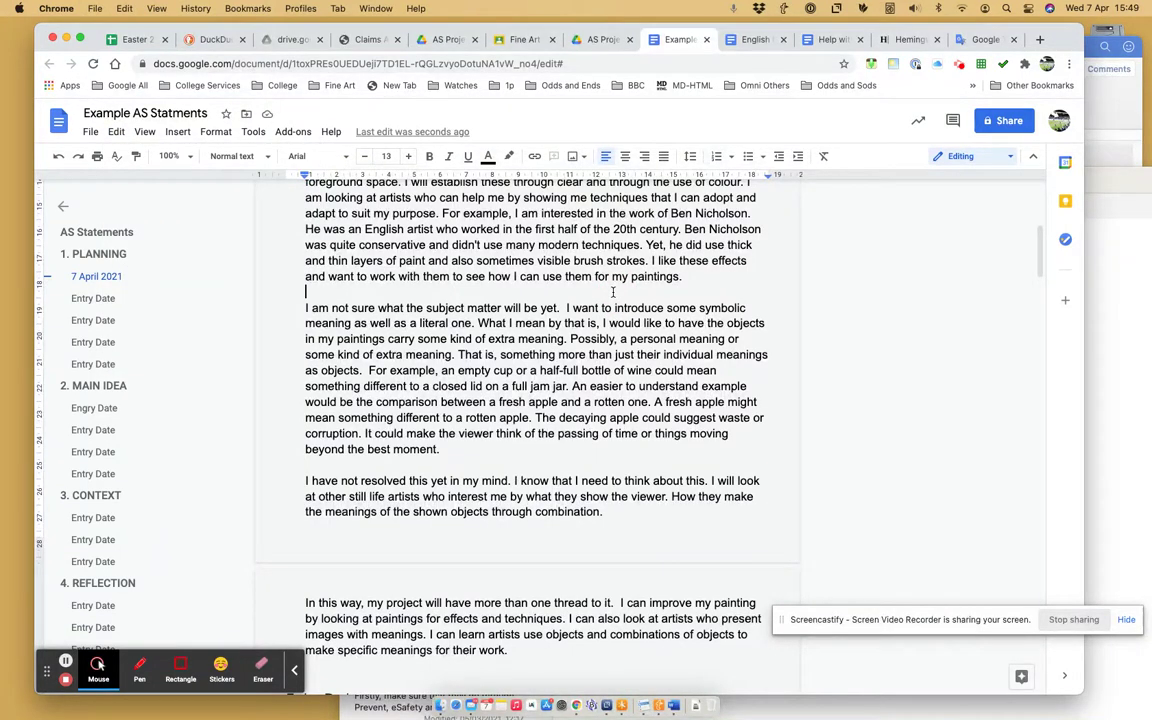
key(super+shift+h)
drag(613, 296, 949, 294)
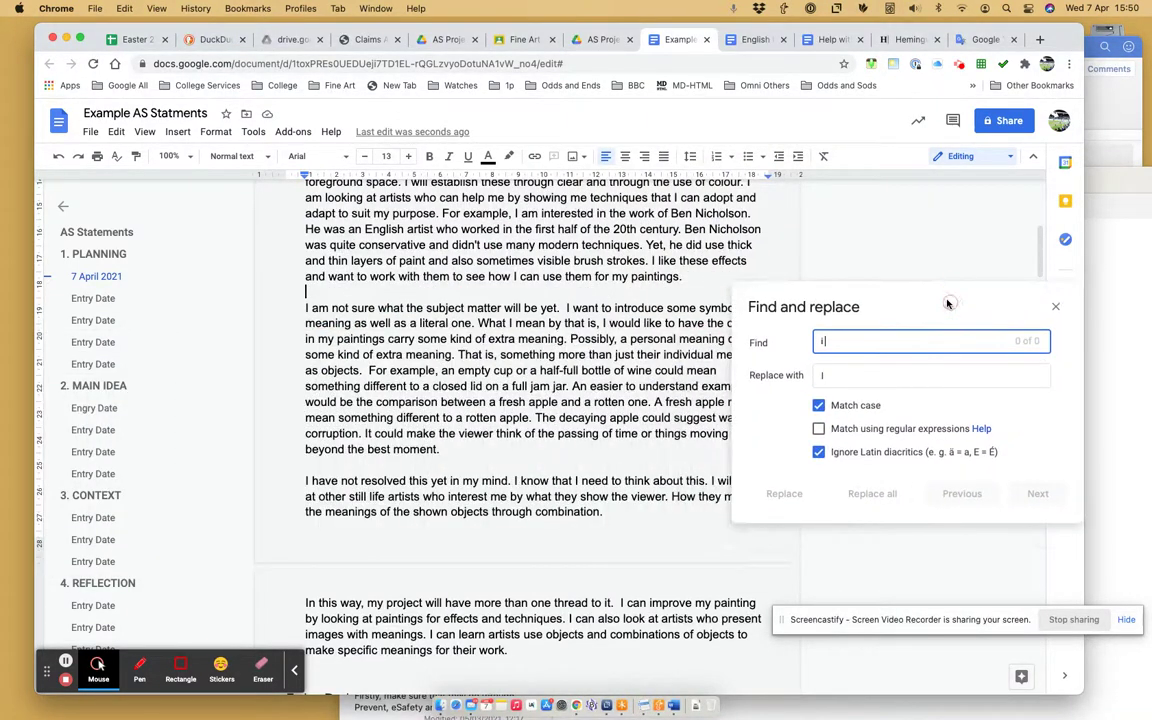
click(822, 376)
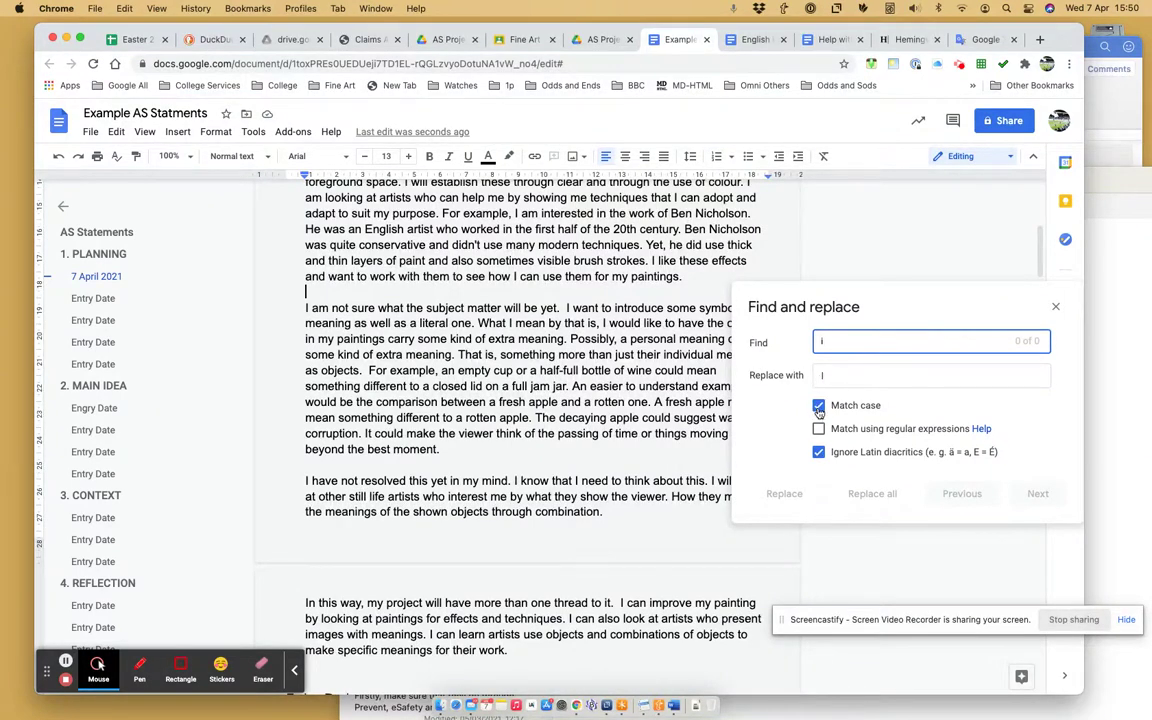